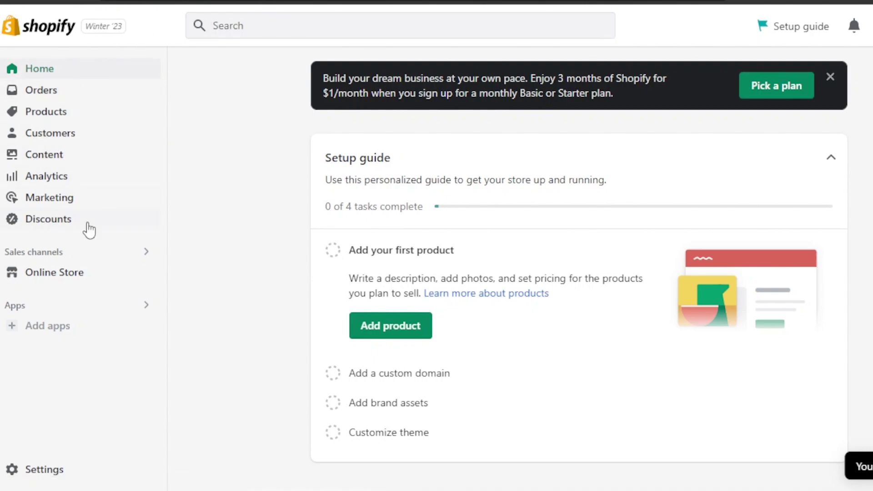
From the Add apps recommendations, search the Shopify App Store for 'product reviews by shopify'.
left_click(45, 323)
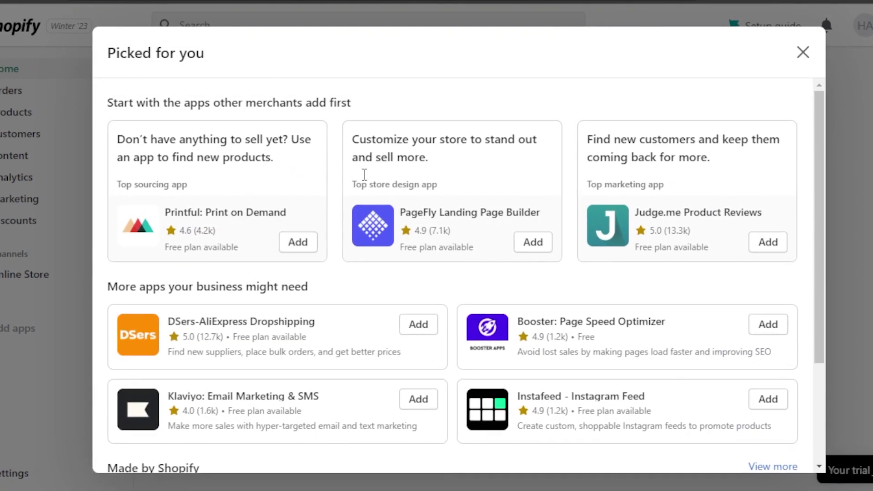
left_click_drag(798, 118, 785, 316)
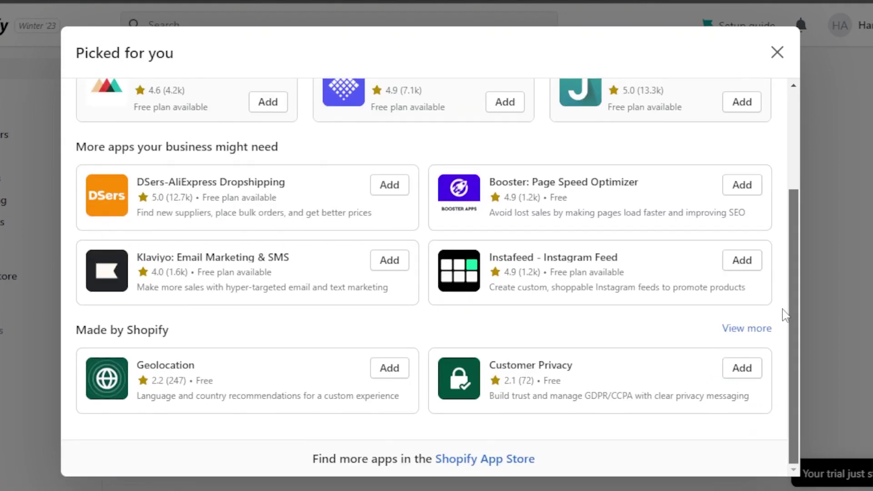
left_click(487, 467)
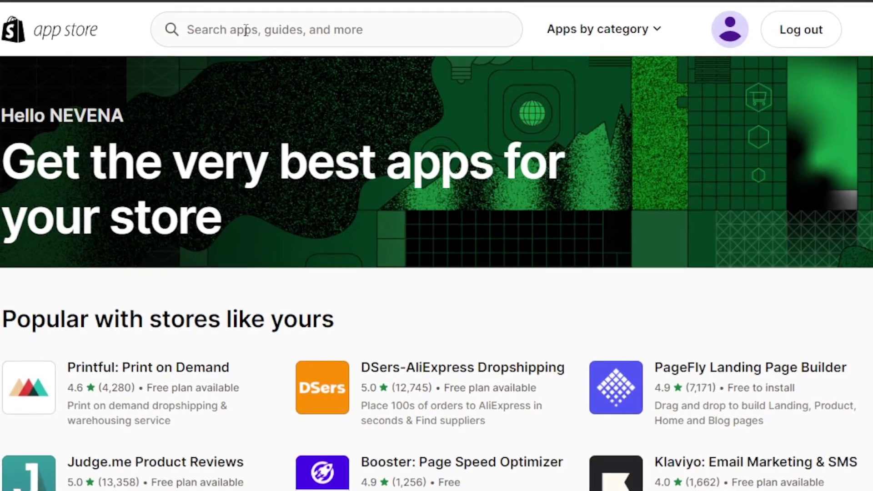
left_click(246, 29)
type("product reviews by shopify")
key("Return")
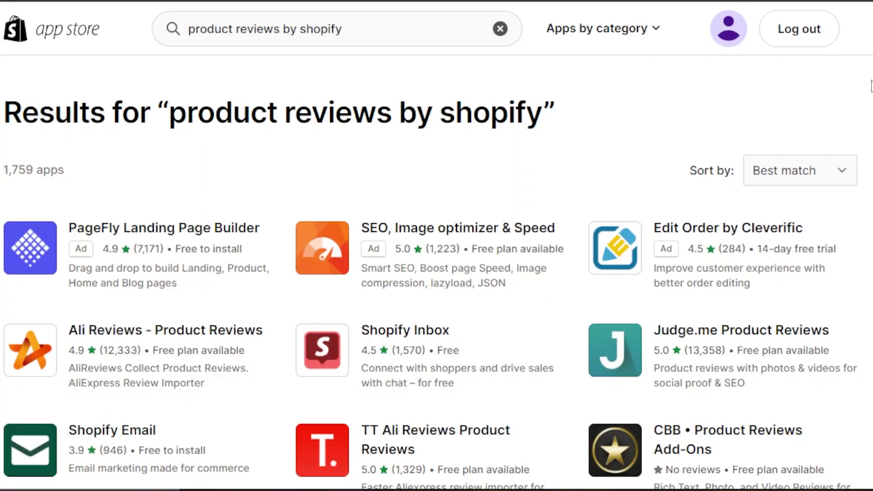
scroll(379, 276, "down", 2)
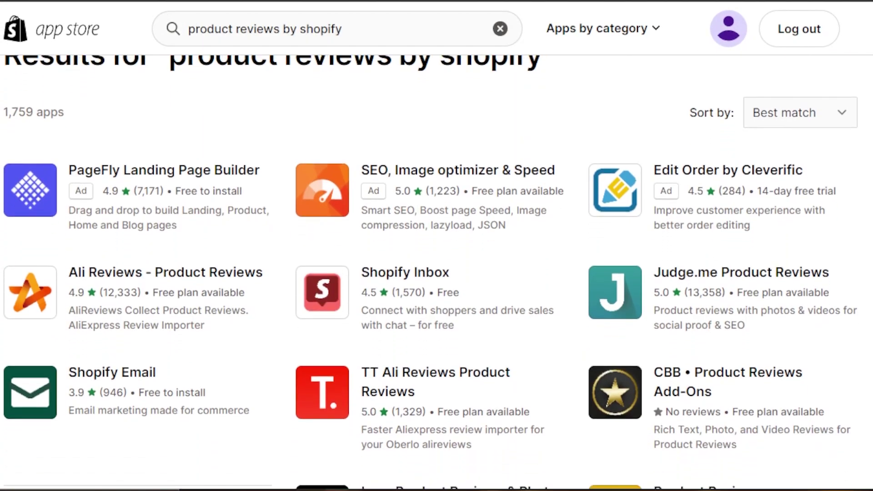
scroll(343, 123, "up", 1)
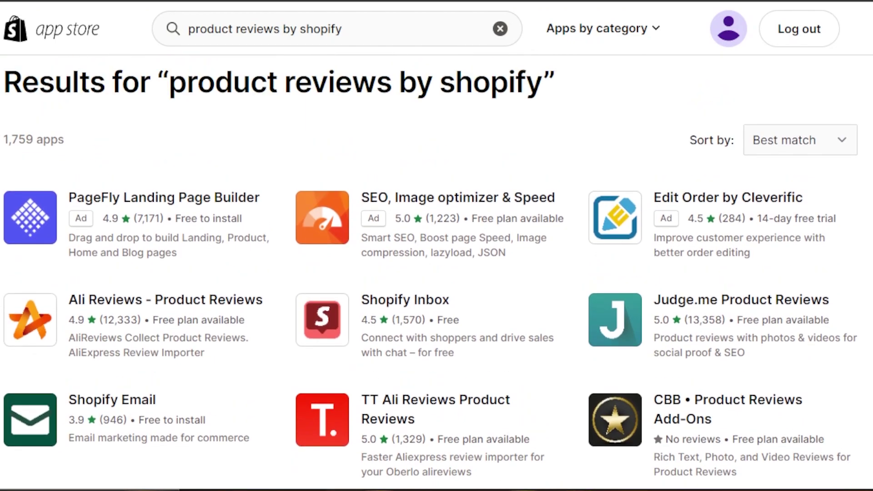
scroll(344, 123, "down", 2)
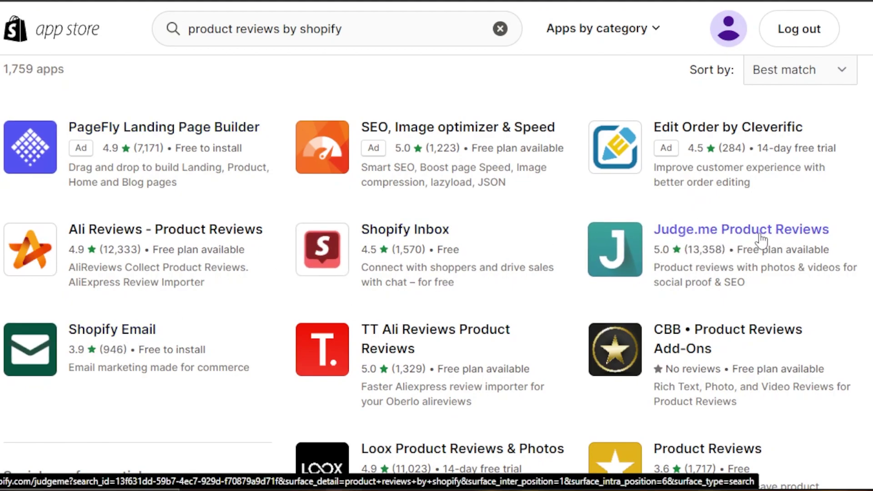
Open the Judge.me Product Reviews listing and look over its $15/month pricing plan.
left_click(734, 239)
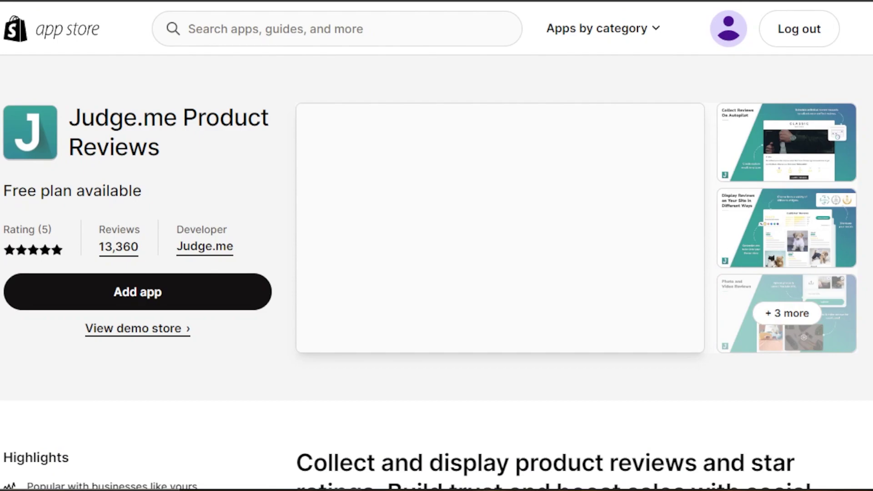
scroll(437, 273, "down", 3)
scroll(437, 274, "down", 2)
scroll(438, 274, "down", 2)
scroll(436, 273, "down", 1)
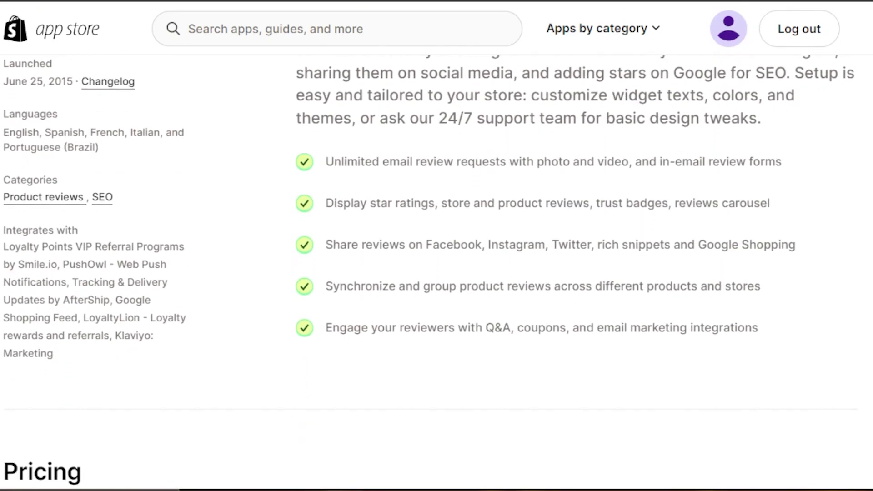
scroll(437, 274, "up", 1)
scroll(437, 273, "up", 1)
scroll(437, 273, "up", 2)
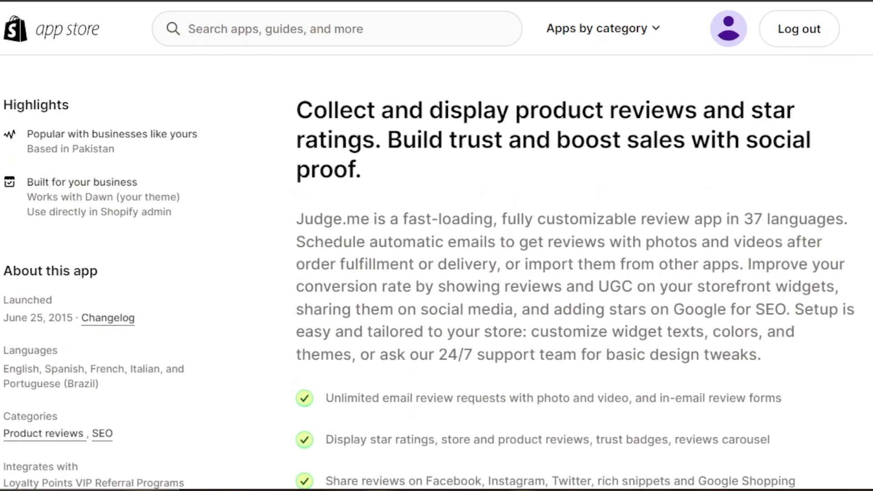
scroll(583, 171, "up", 1)
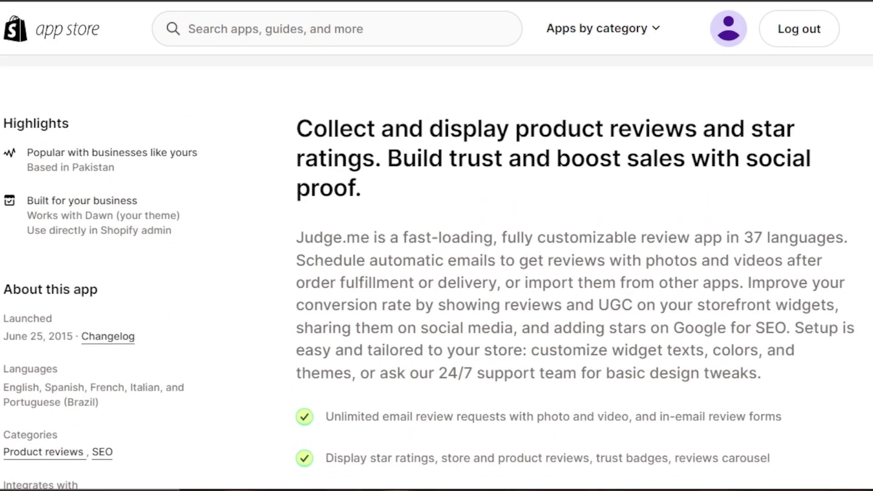
scroll(437, 273, "down", 1)
scroll(437, 273, "down", 1)
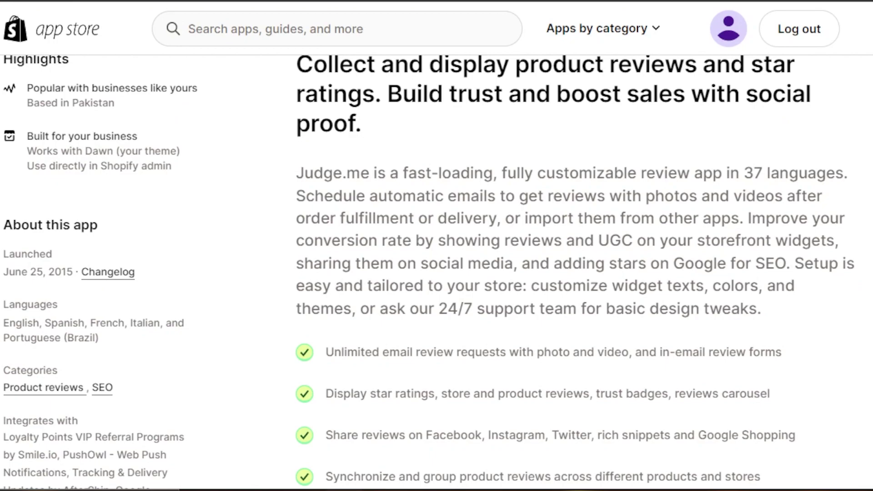
scroll(436, 273, "down", 2)
scroll(437, 273, "down", 2)
scroll(437, 273, "down", 1)
scroll(437, 273, "up", 5)
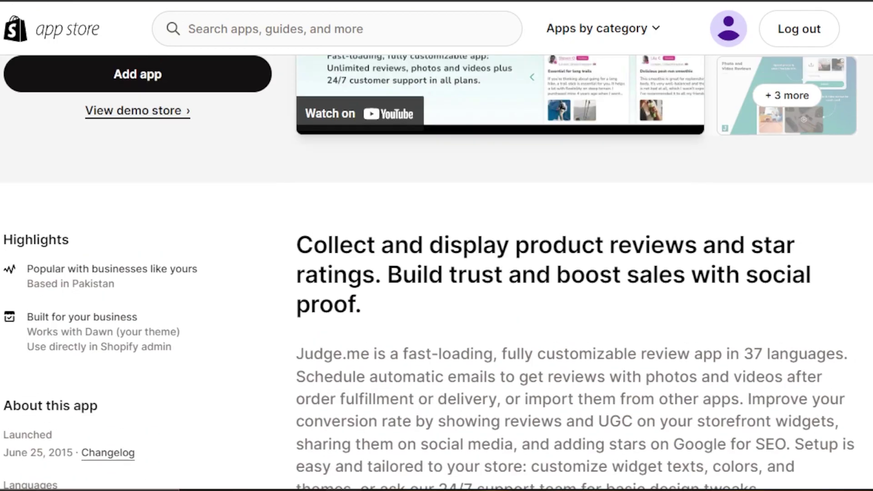
scroll(437, 273, "up", 3)
scroll(437, 274, "down", 5)
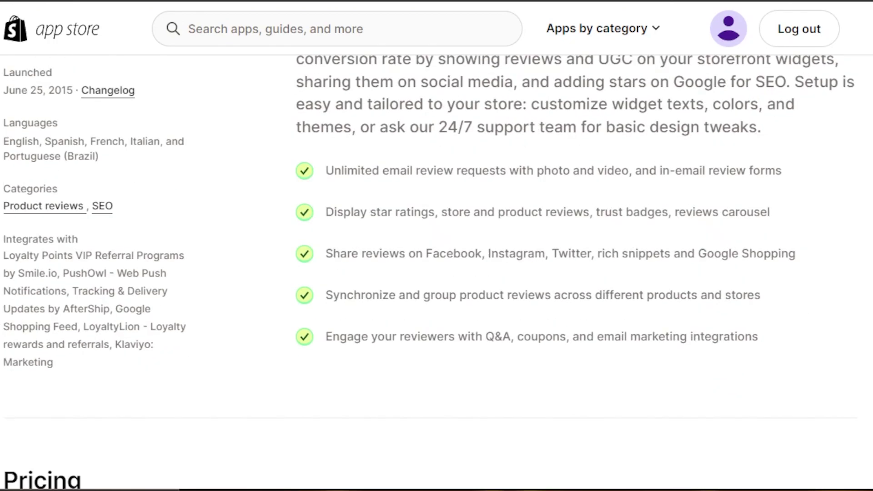
scroll(437, 273, "down", 3)
scroll(356, 239, "down", 2)
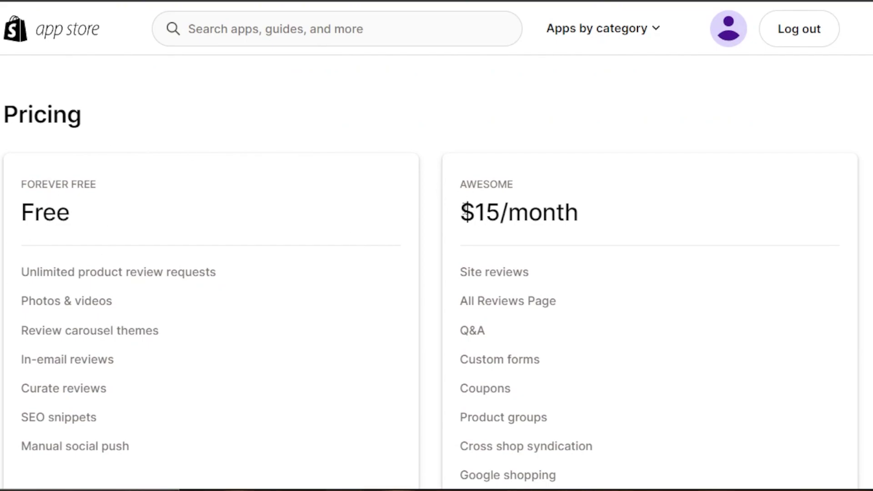
left_click_drag(465, 211, 631, 210)
left_click(633, 212)
scroll(437, 273, "up", 10)
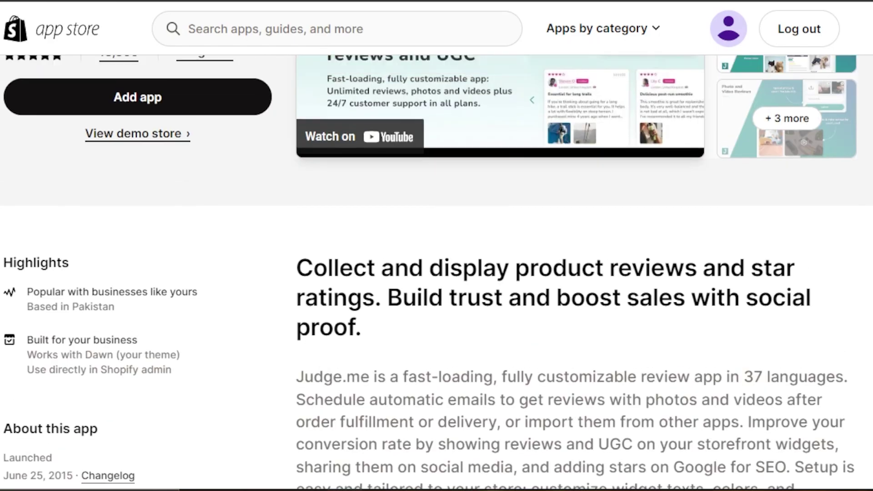
scroll(437, 273, "up", 3)
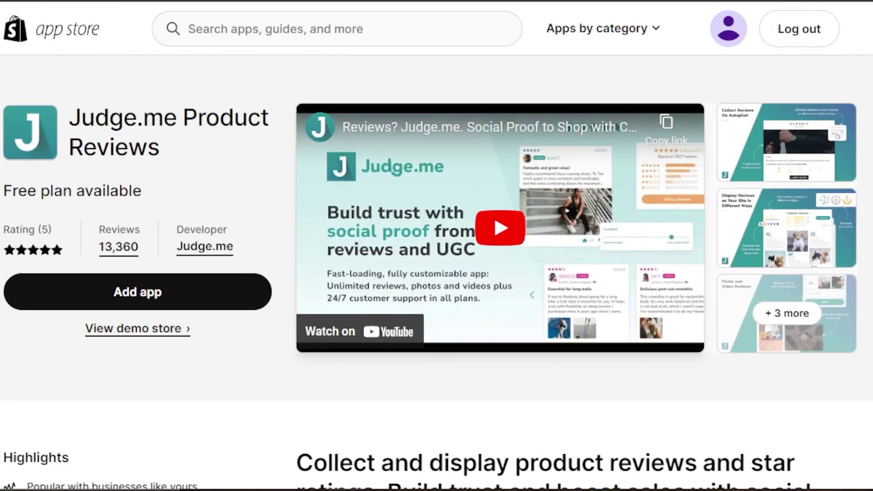
Install Judge.me Product Reviews, add its widgets to the Dawn theme, and check them on the store.
left_click(183, 295)
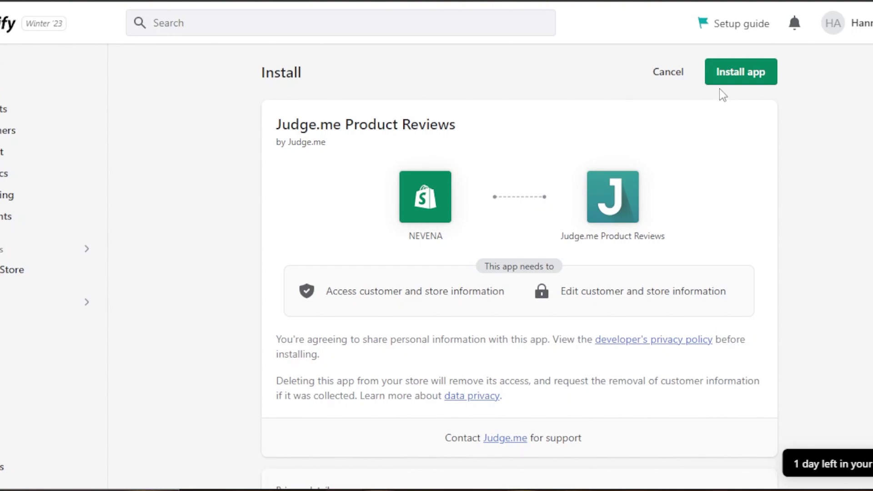
left_click(732, 75)
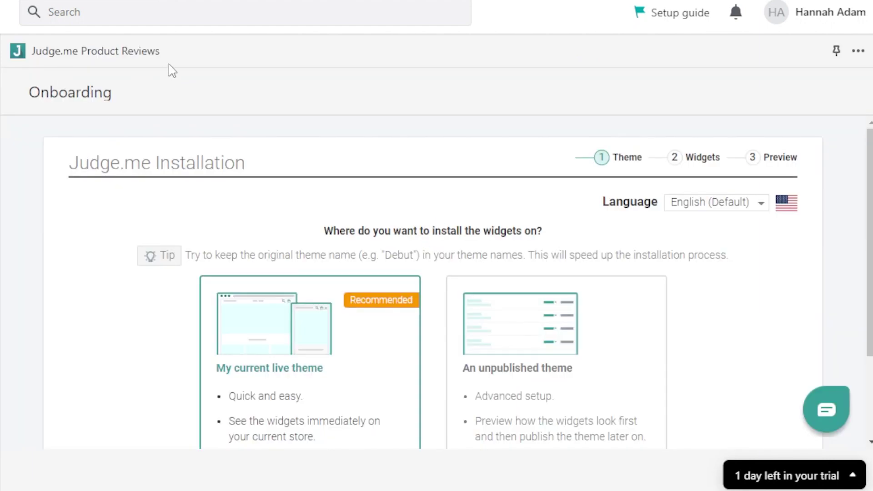
scroll(609, 166, "down", 3)
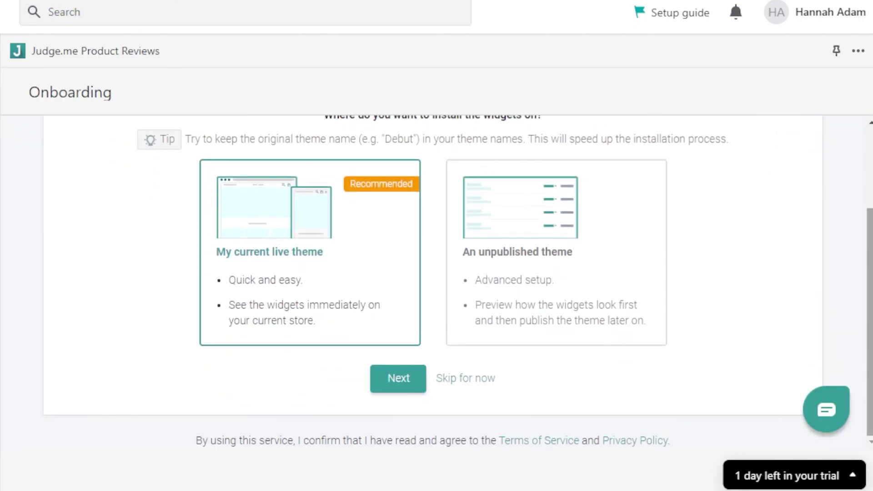
scroll(768, 250, "up", 1)
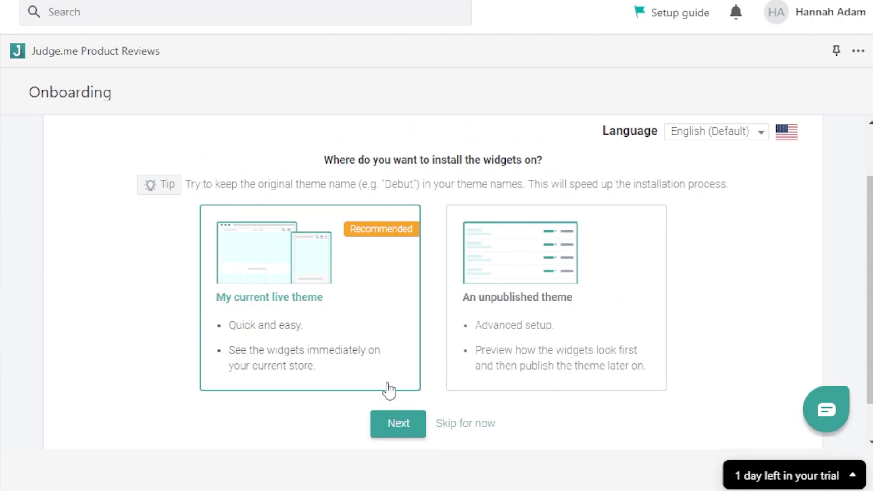
left_click(401, 433)
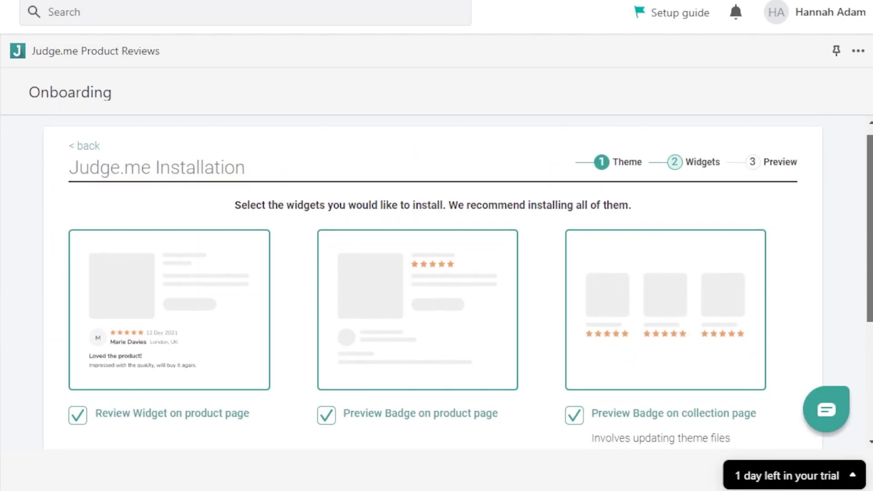
scroll(402, 433, "down", 2)
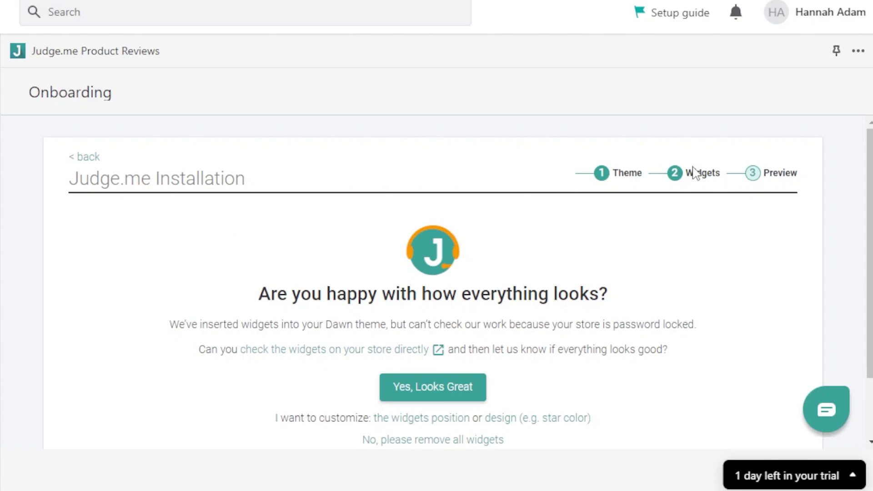
left_click(439, 349)
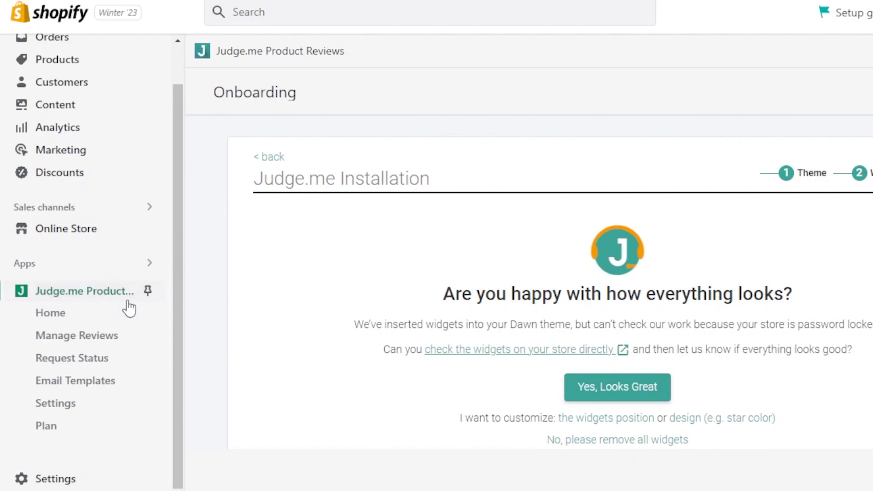
Visit the Judge.me Home, Manage Reviews and Request Status sections in turn.
left_click(62, 318)
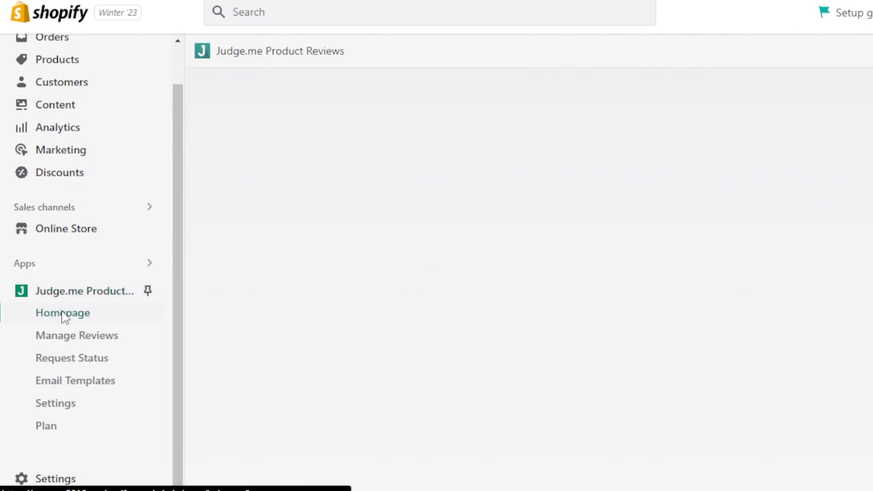
left_click(81, 342)
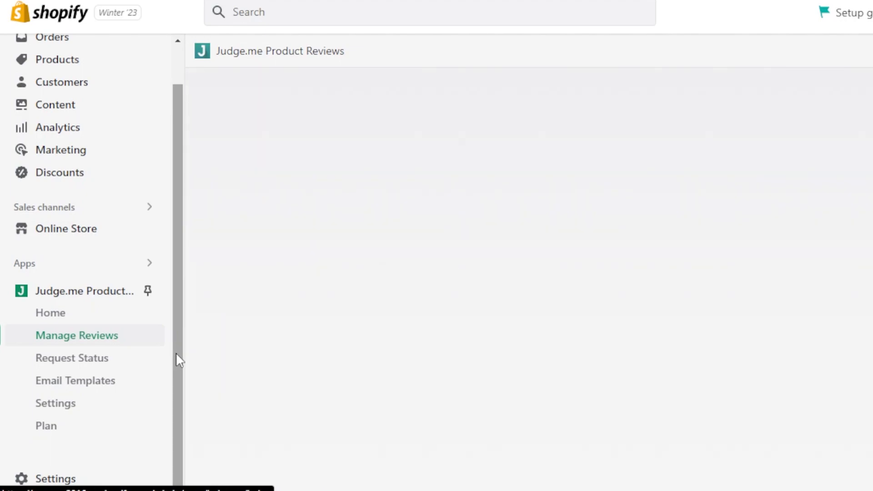
left_click_drag(175, 353, 189, 417)
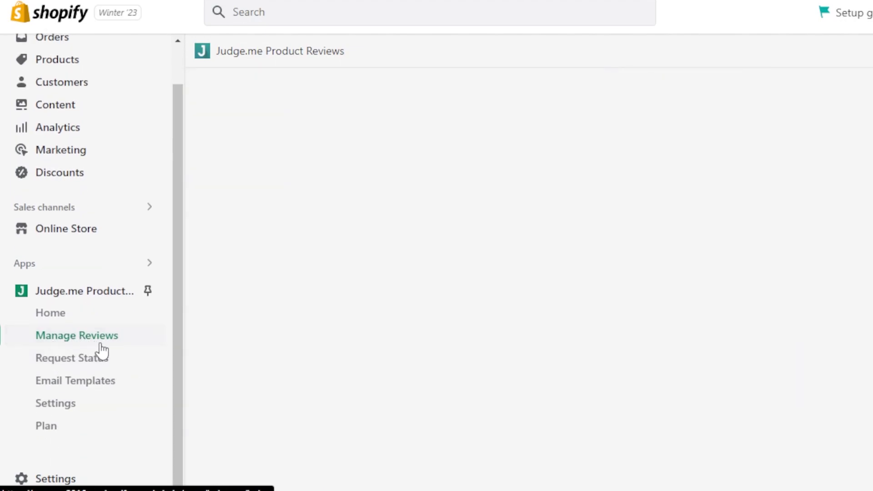
left_click(87, 367)
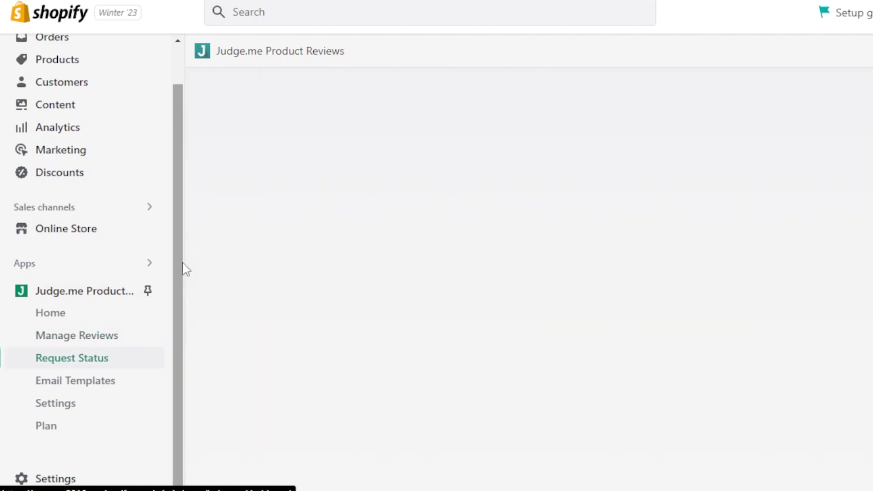
left_click_drag(183, 267, 184, 204)
left_click_drag(176, 249, 173, 311)
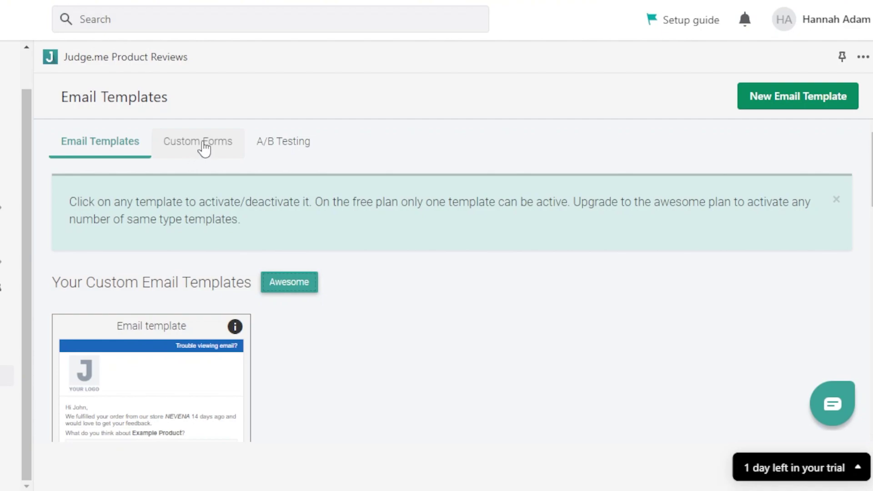
left_click(205, 148)
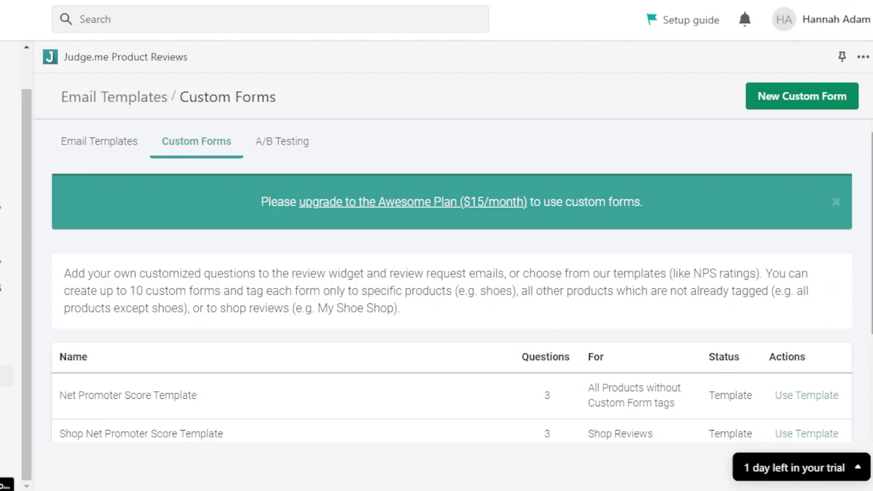
scroll(316, 155, "down", 3)
scroll(317, 156, "up", 3)
left_click(102, 146)
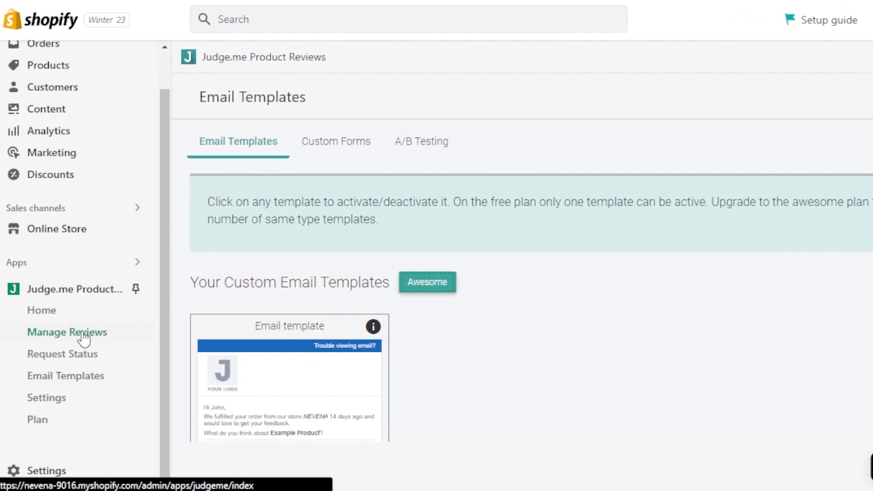
Filter the reviews dashboard by Product, Shop, Archived and Spam reviews, then back to All Reviews.
left_click(82, 333)
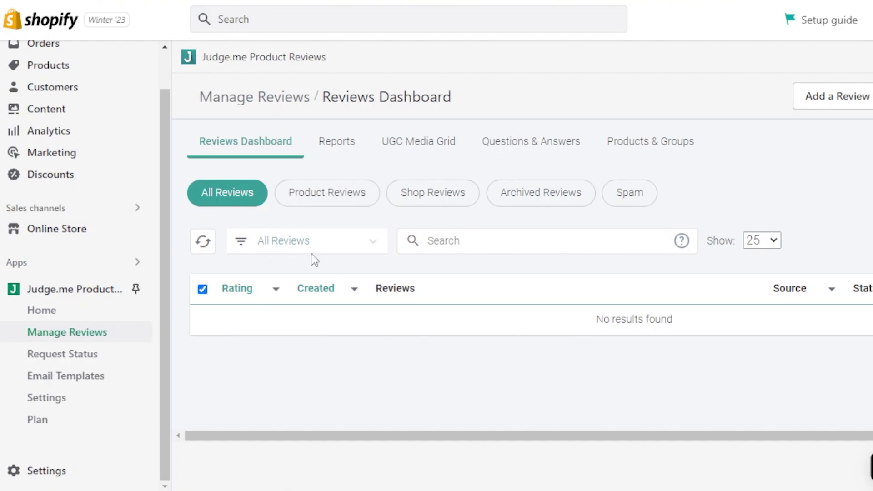
scroll(518, 289, "right", 3)
left_click(194, 197)
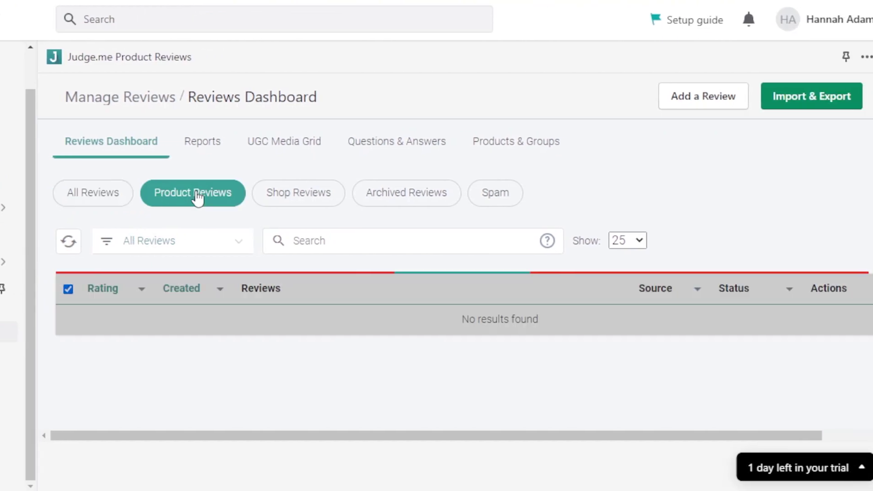
left_click(288, 198)
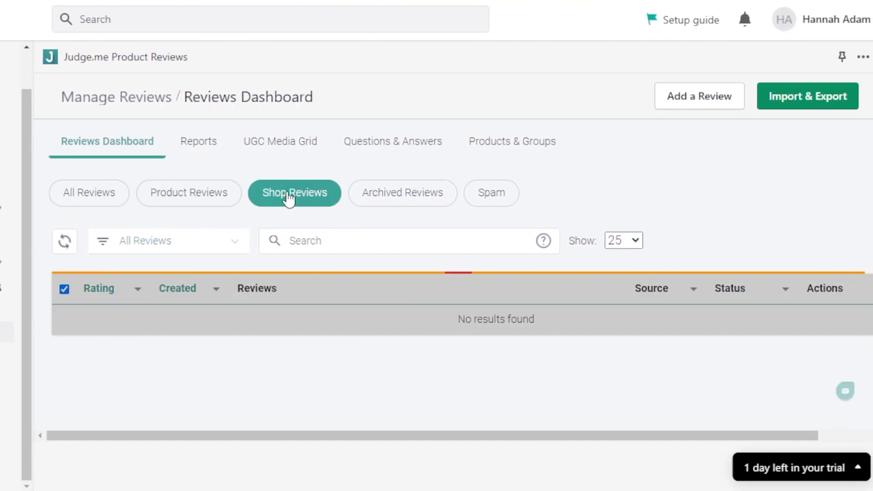
left_click(434, 195)
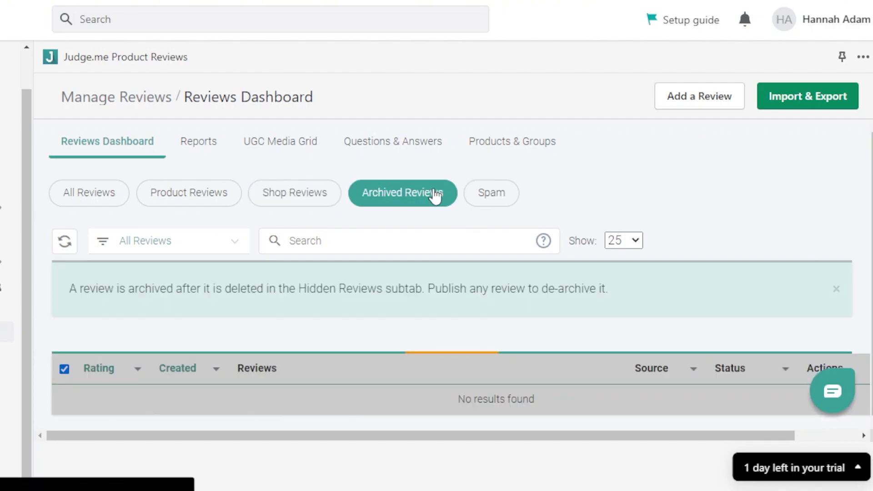
left_click(511, 196)
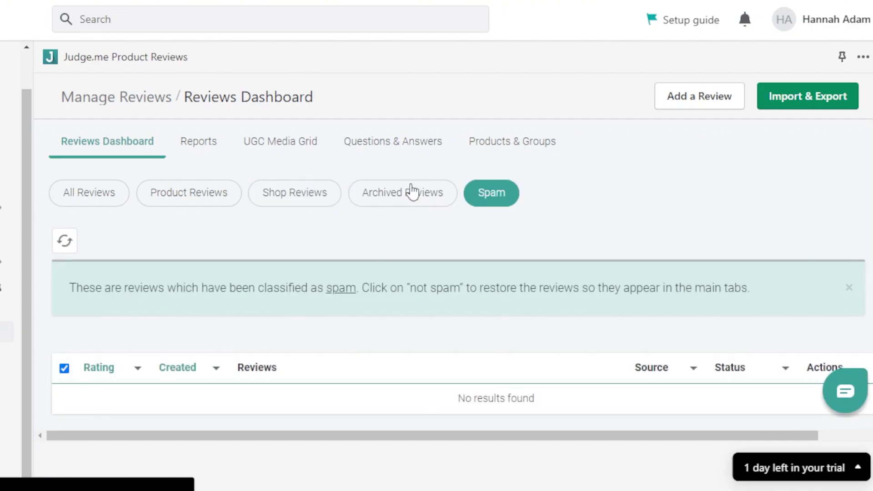
left_click(411, 191)
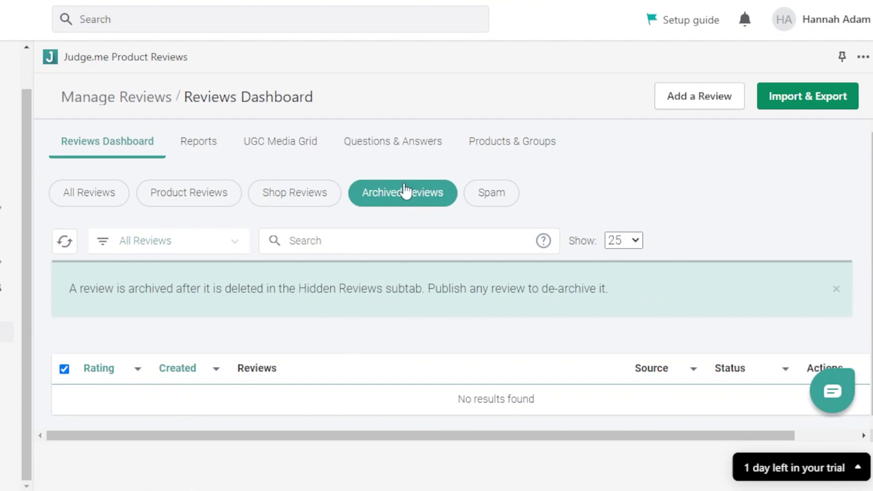
left_click(502, 201)
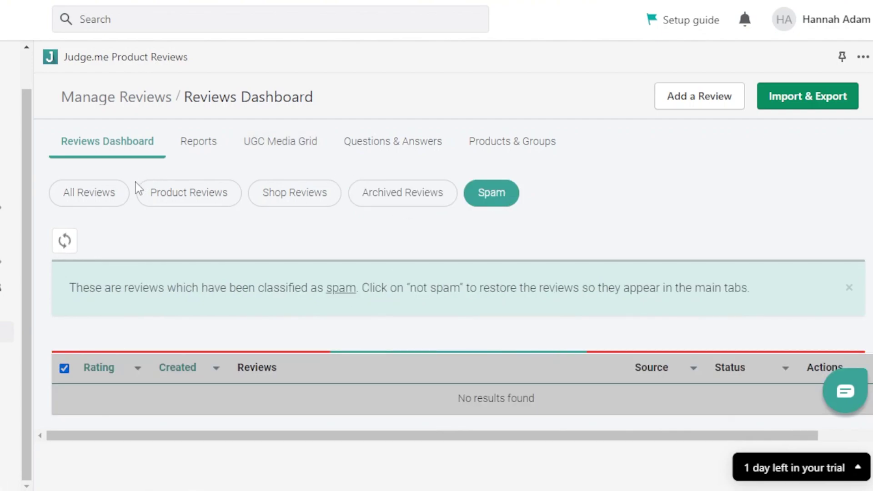
left_click(109, 191)
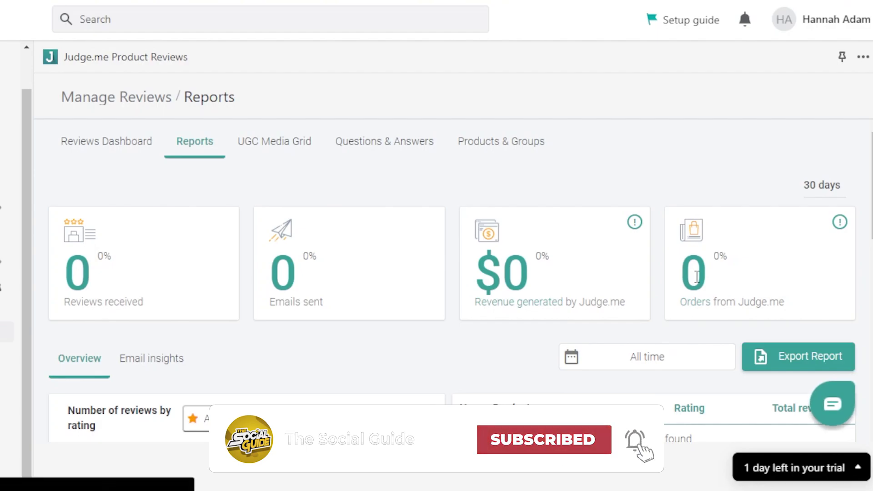
scroll(450, 273, "down", 4)
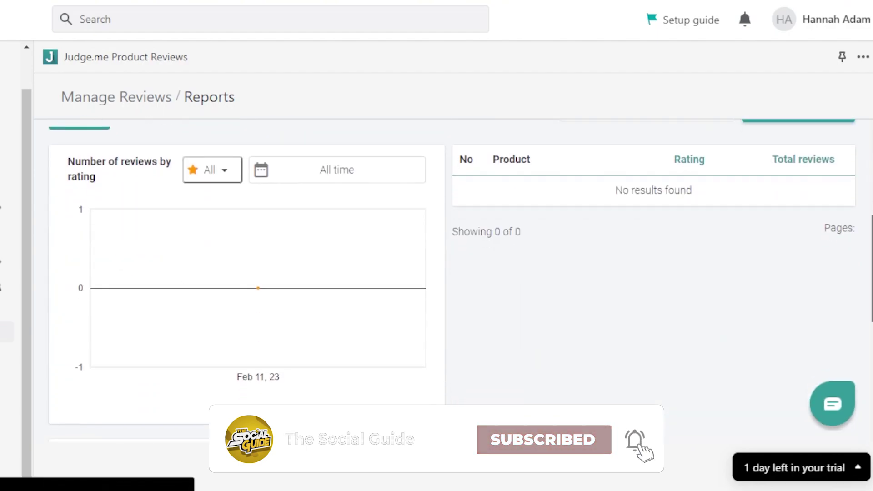
scroll(450, 273, "down", 1)
scroll(451, 273, "up", 3)
scroll(450, 287, "down", 1)
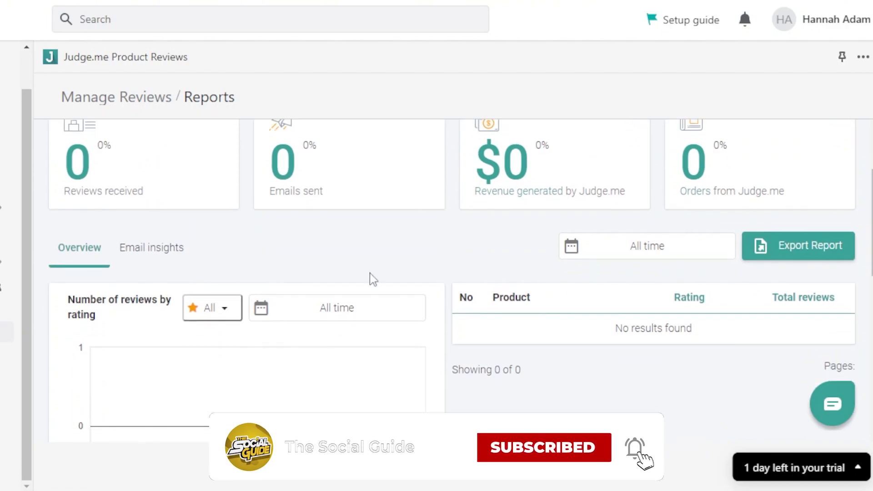
left_click(222, 317)
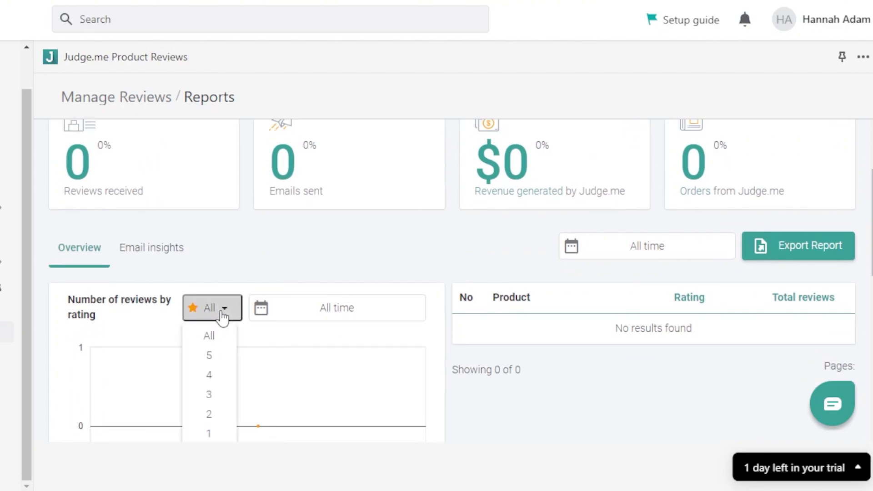
left_click(191, 276)
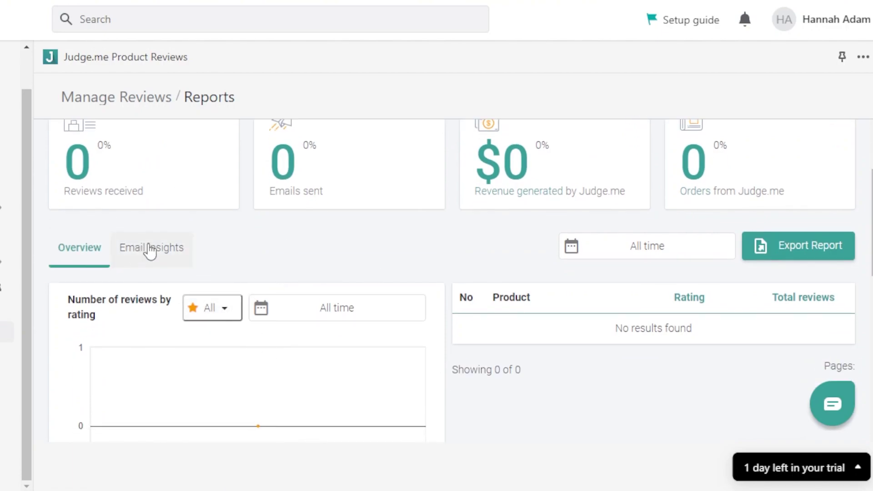
scroll(451, 273, "up", 2)
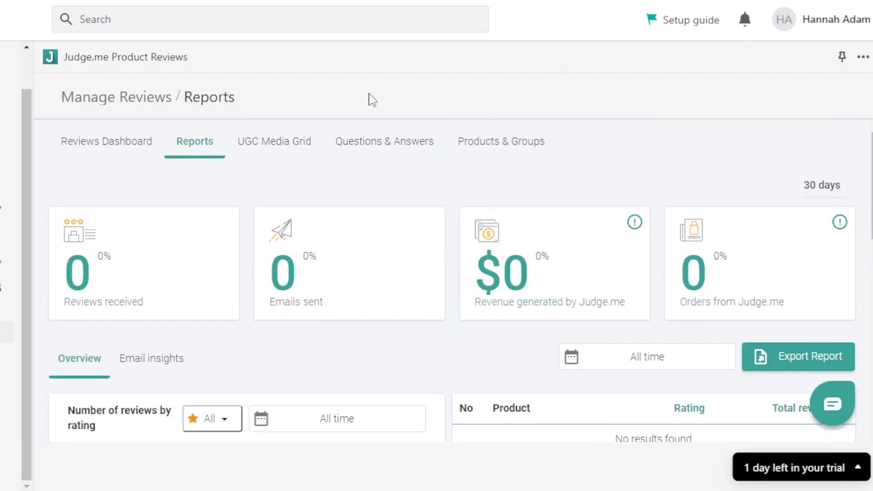
Browse the Questions & Answers and Products & Groups sections, then return to the Reviews Dashboard.
left_click(386, 145)
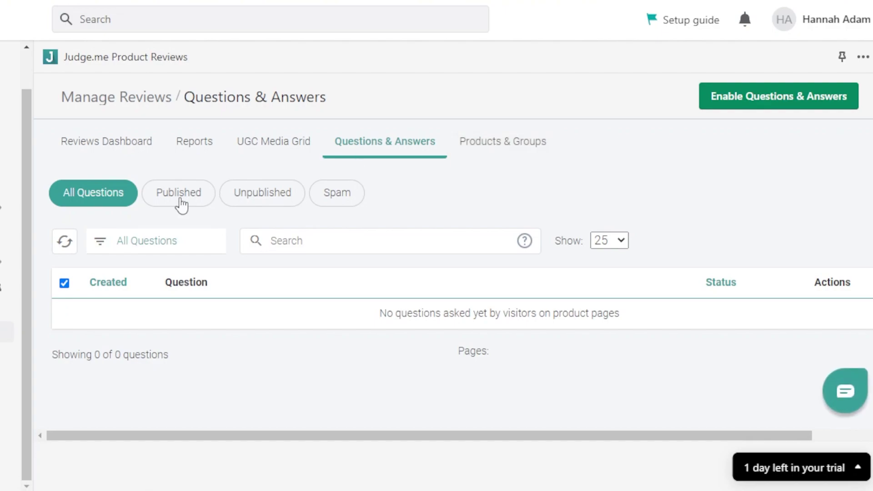
left_click(502, 151)
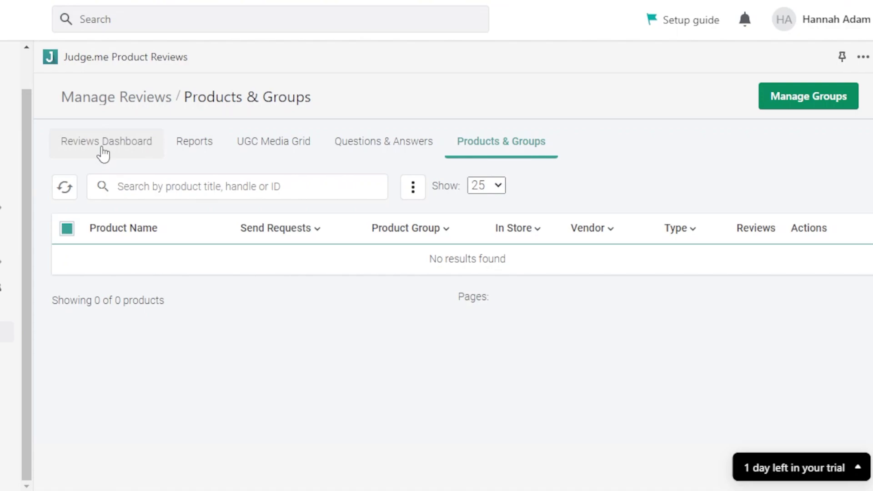
left_click(102, 153)
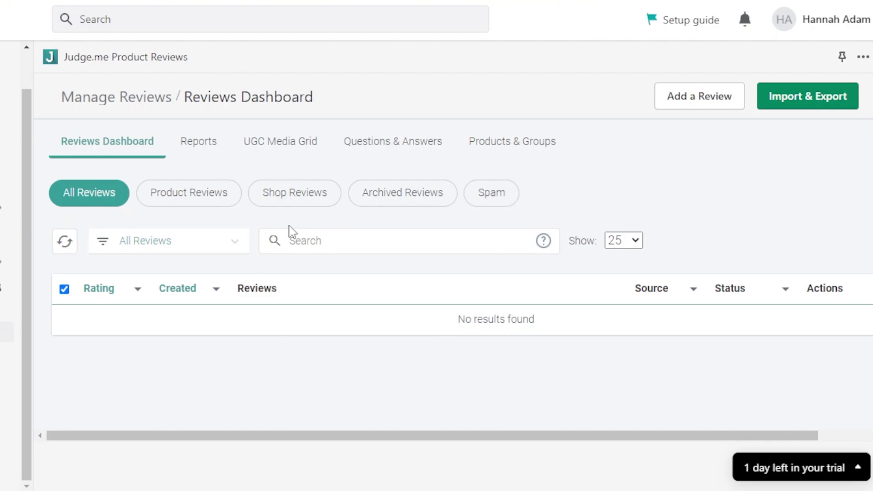
Open the Import & Export page from the Reviews Dashboard.
left_click(812, 103)
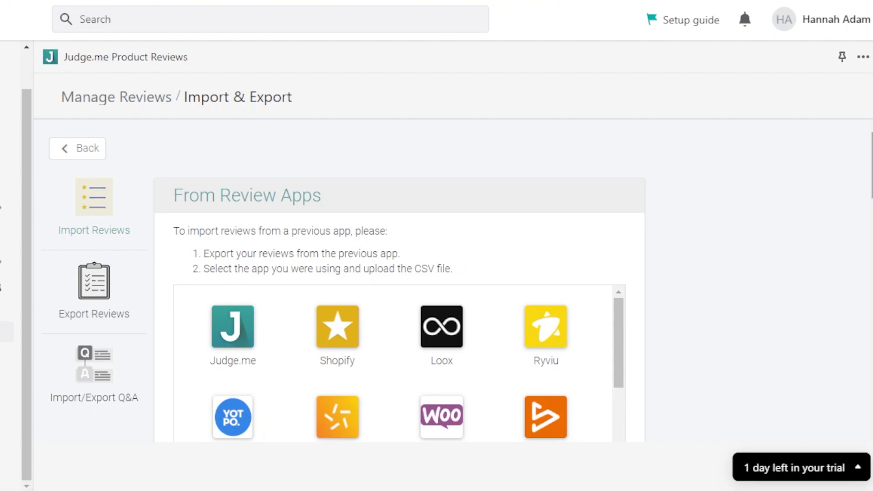
scroll(230, 381, "down", 2)
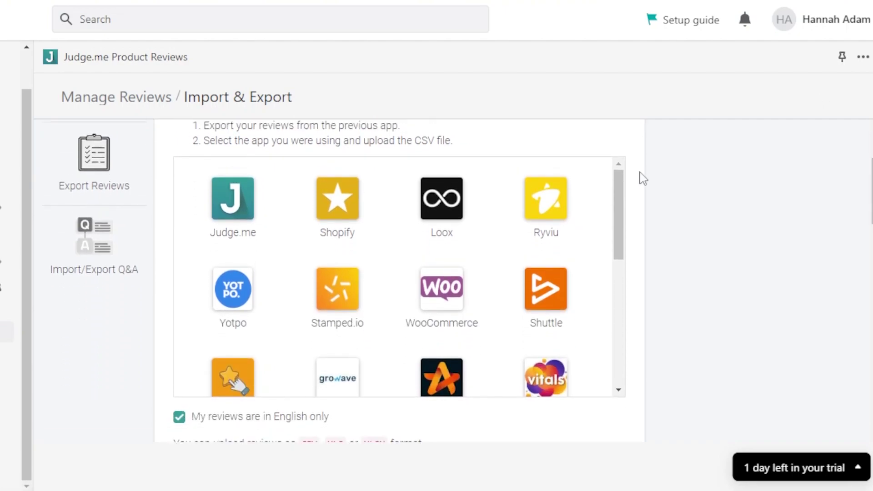
left_click_drag(621, 204, 616, 327)
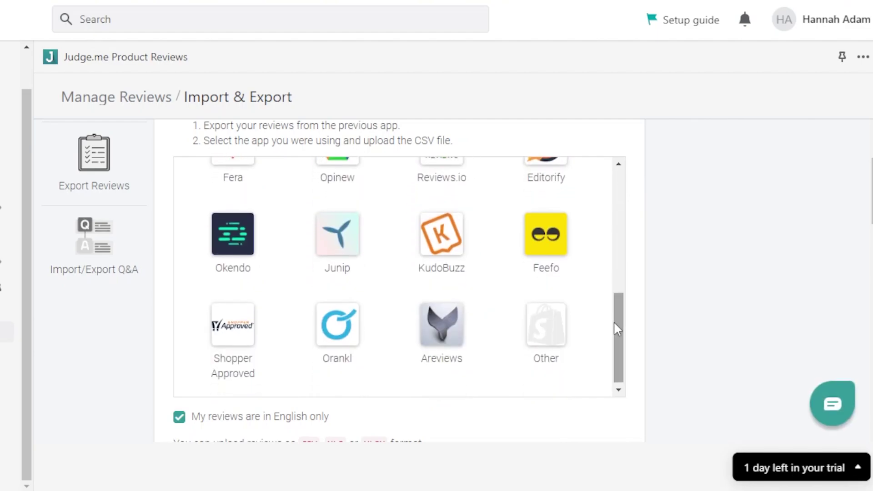
left_click_drag(622, 342, 620, 185)
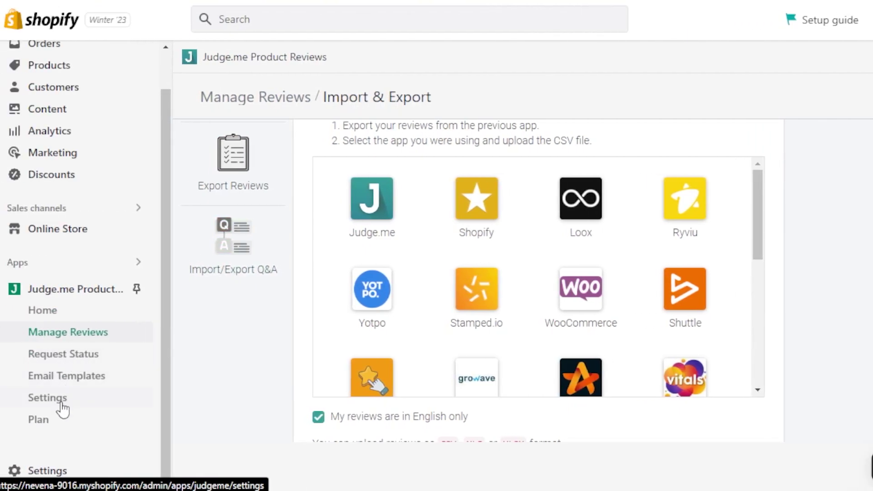
Open Judge.me Settings, browse the Integrations tab, then return to another Judge.me sidebar page.
left_click(60, 403)
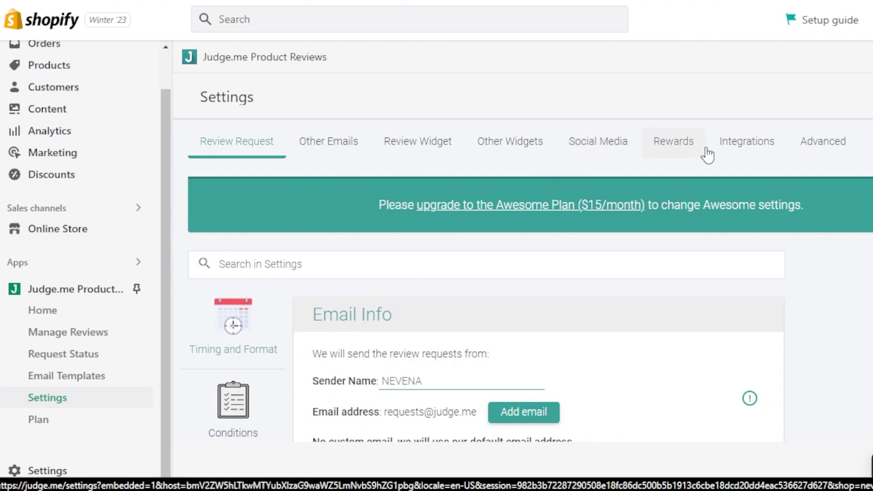
left_click(746, 141)
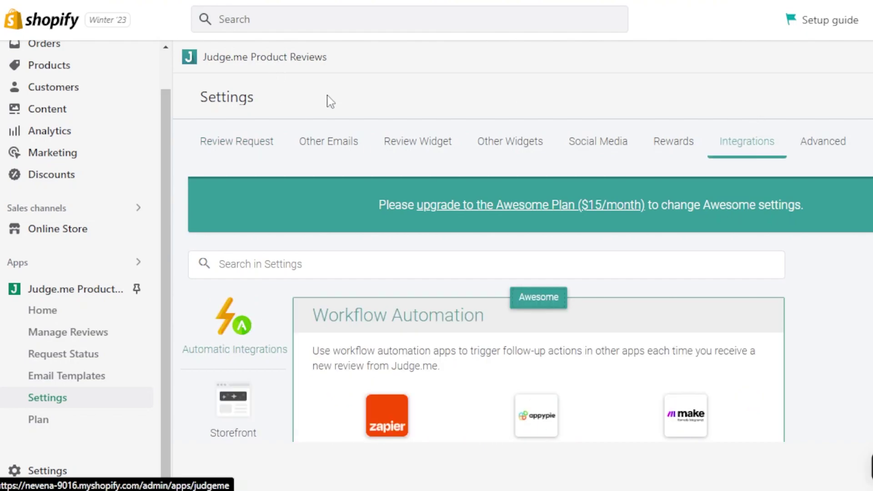
scroll(872, 467, "down", 2)
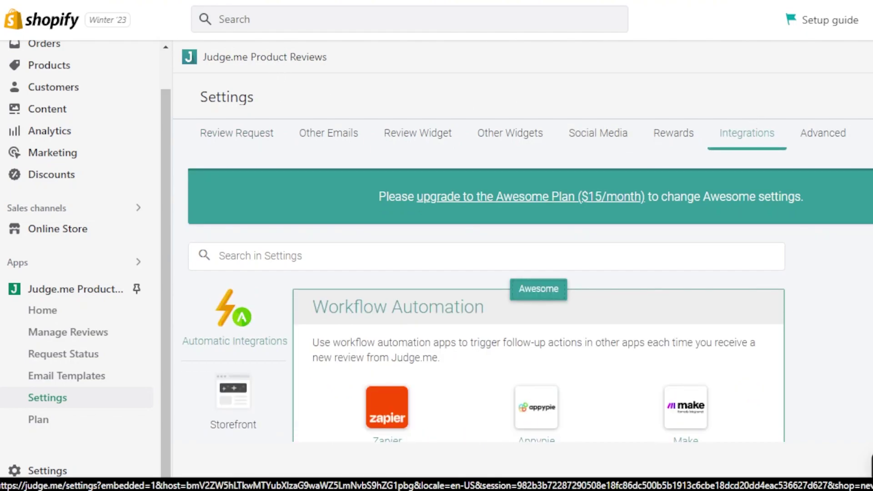
scroll(872, 467, "down", 2)
scroll(872, 467, "down", 3)
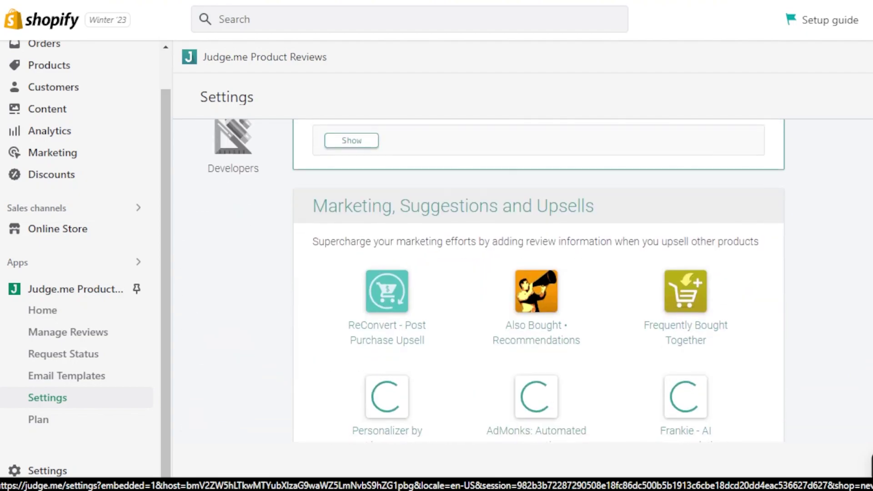
scroll(872, 467, "down", 1)
scroll(872, 467, "down", 2)
scroll(872, 467, "down", 3)
scroll(872, 466, "down", 1)
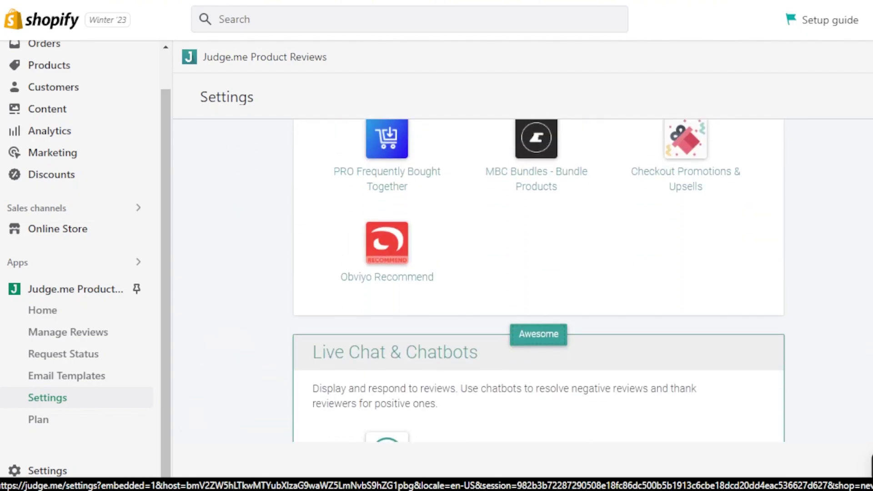
scroll(872, 467, "down", 4)
scroll(872, 467, "up", 6)
scroll(872, 467, "up", 10)
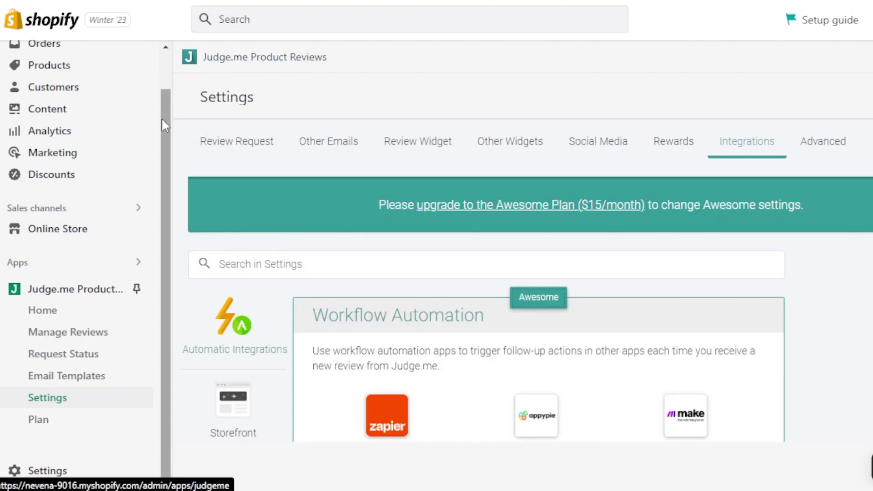
scroll(161, 126, "up", 2)
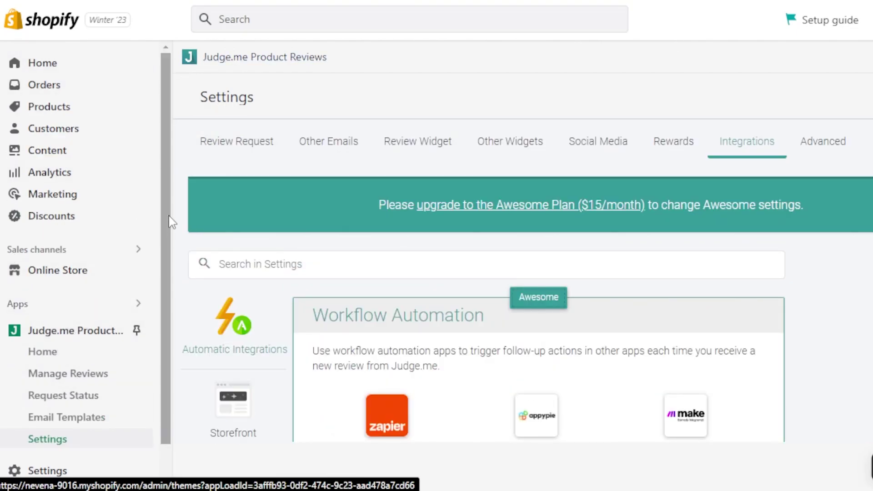
scroll(170, 222, "down", 1)
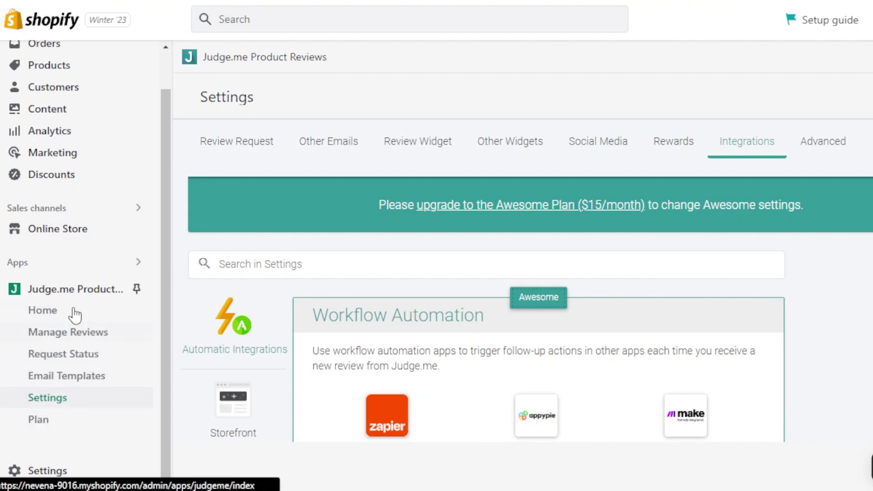
left_click_drag(167, 257, 159, 213)
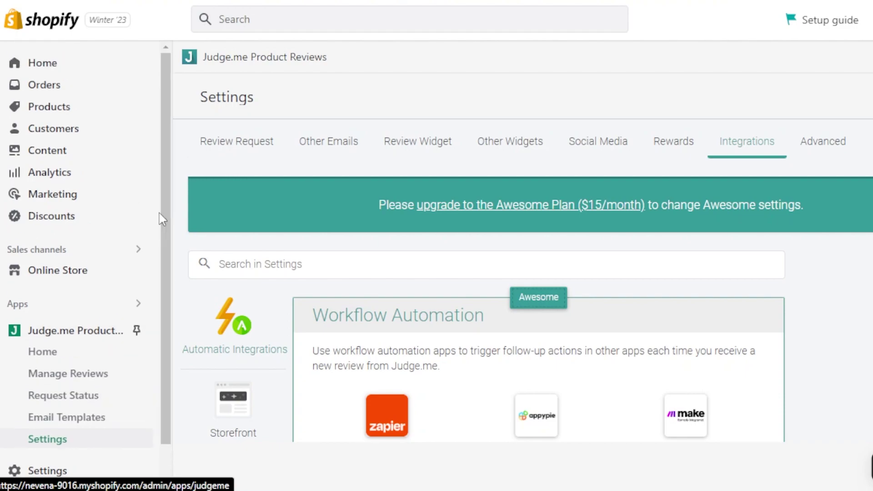
left_click(66, 350)
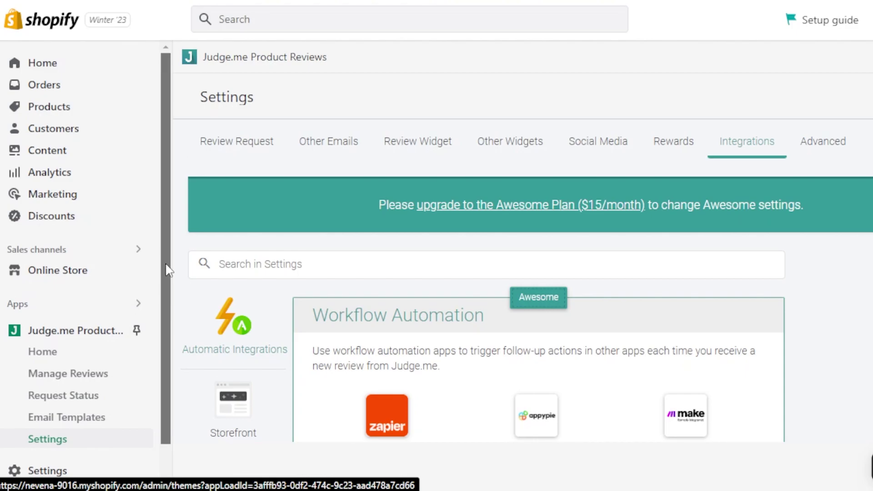
scroll(163, 393, "down", 2)
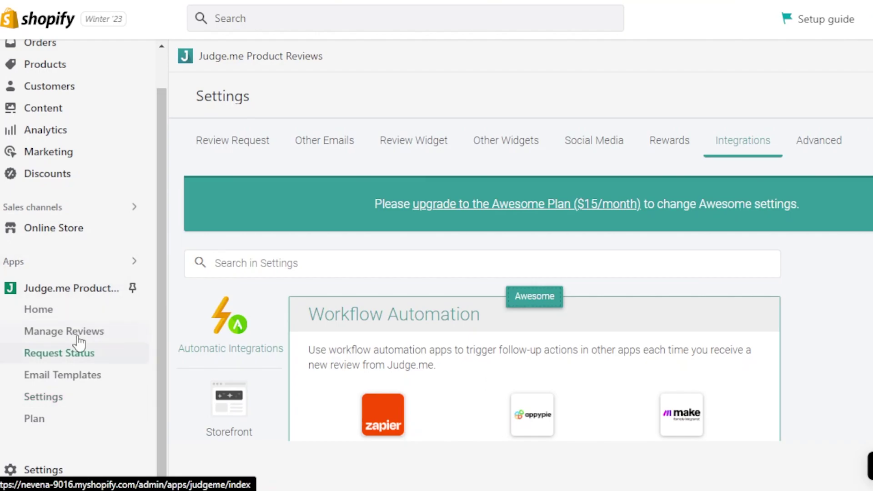
Open Judge.me's Request Status page, showing no fulfilled orders since 11 Feb 2023.
left_click(73, 360)
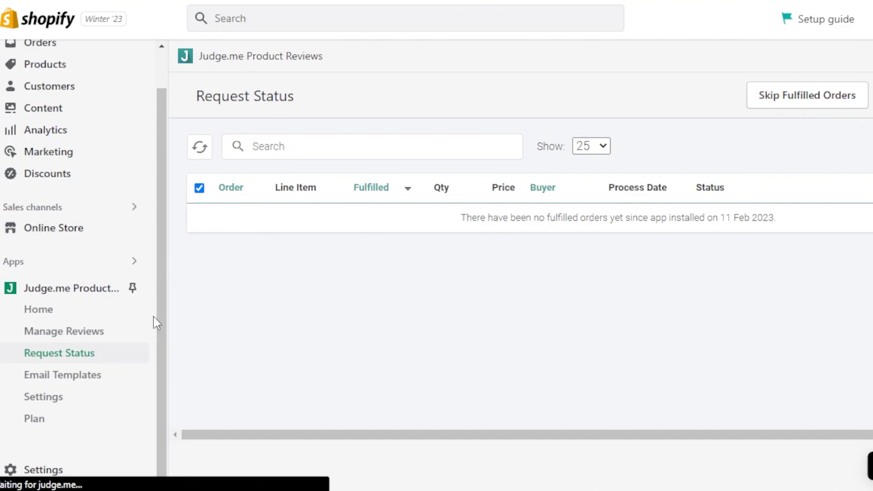
left_click_drag(167, 276, 159, 239)
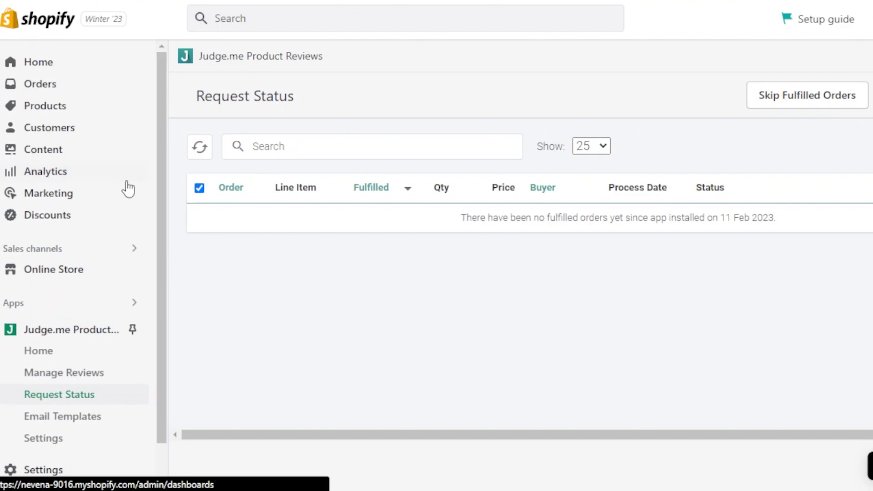
left_click_drag(163, 189, 158, 293)
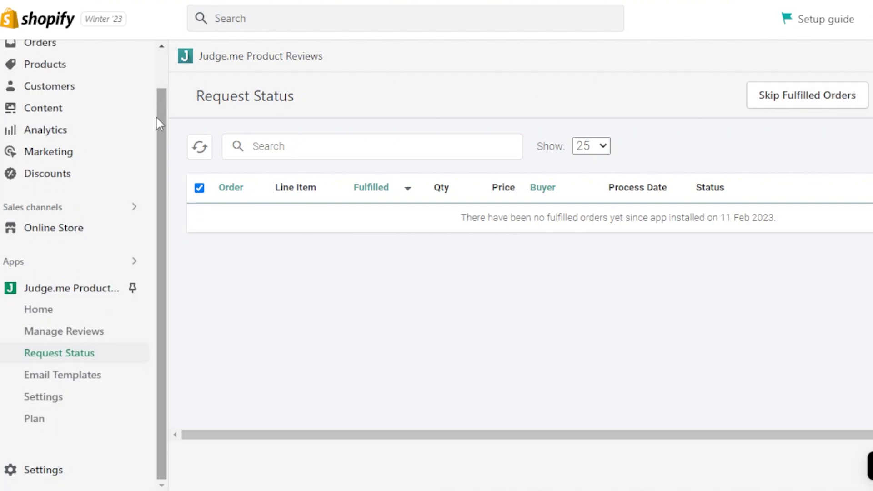
scroll(156, 132, "up", 1)
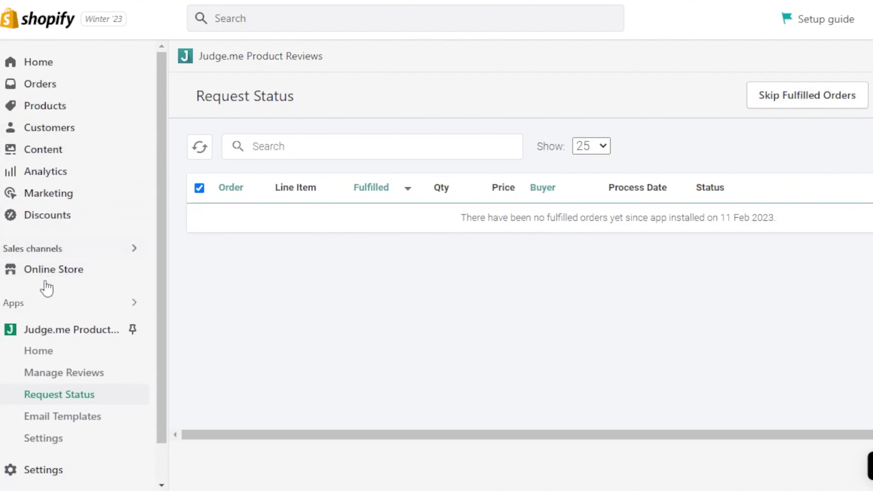
Go to the store's Home page, reload it, and close the Pick a plan banner.
left_click(63, 72)
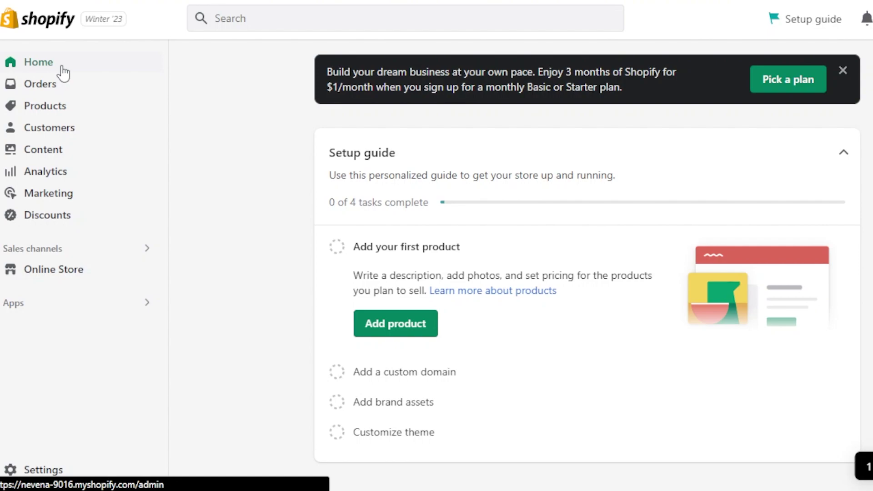
left_click(62, 68)
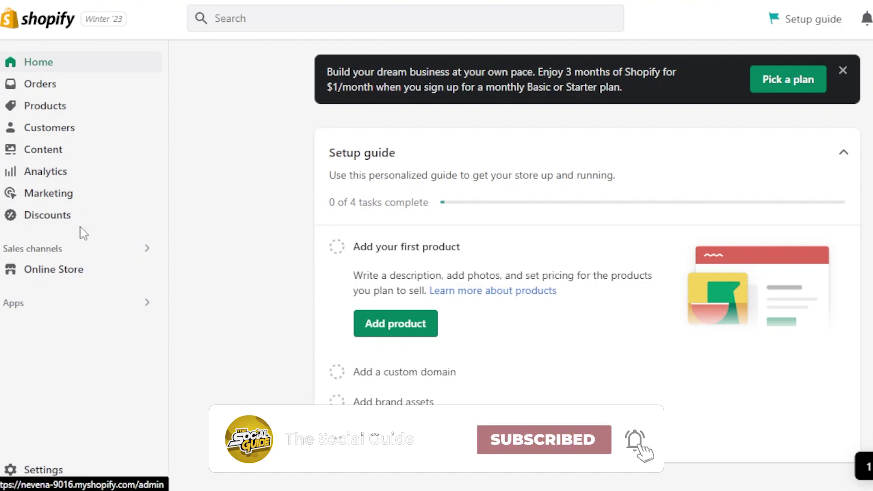
left_click(844, 71)
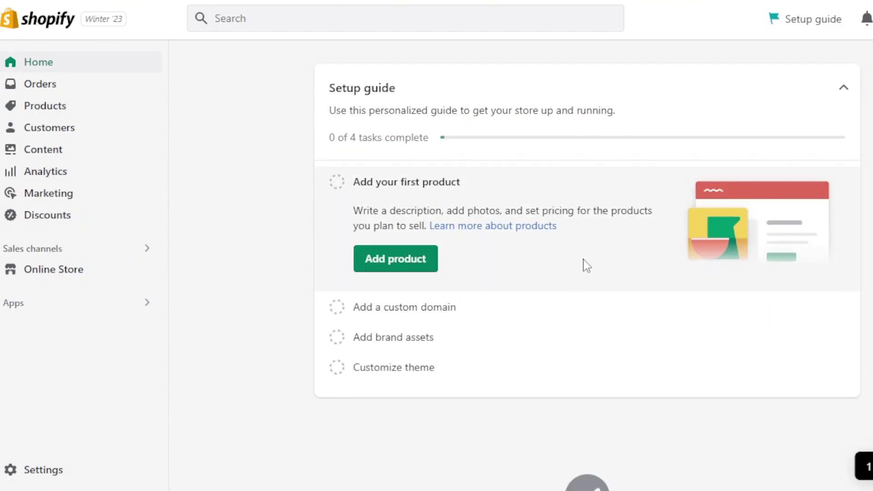